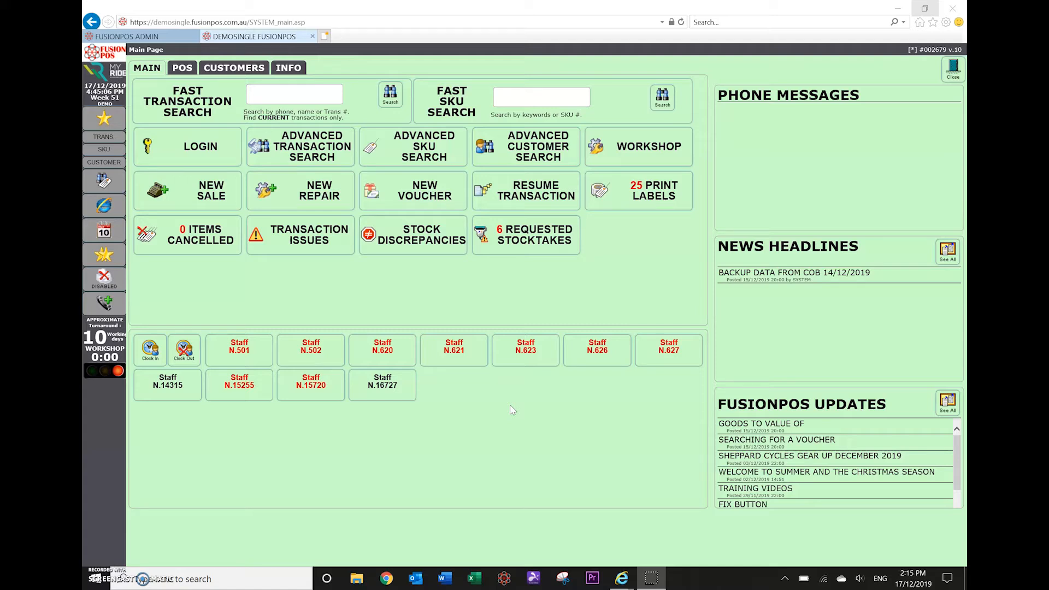
Step: Log in to the point-of-sale system with the staff ID and account password
left_click(209, 152)
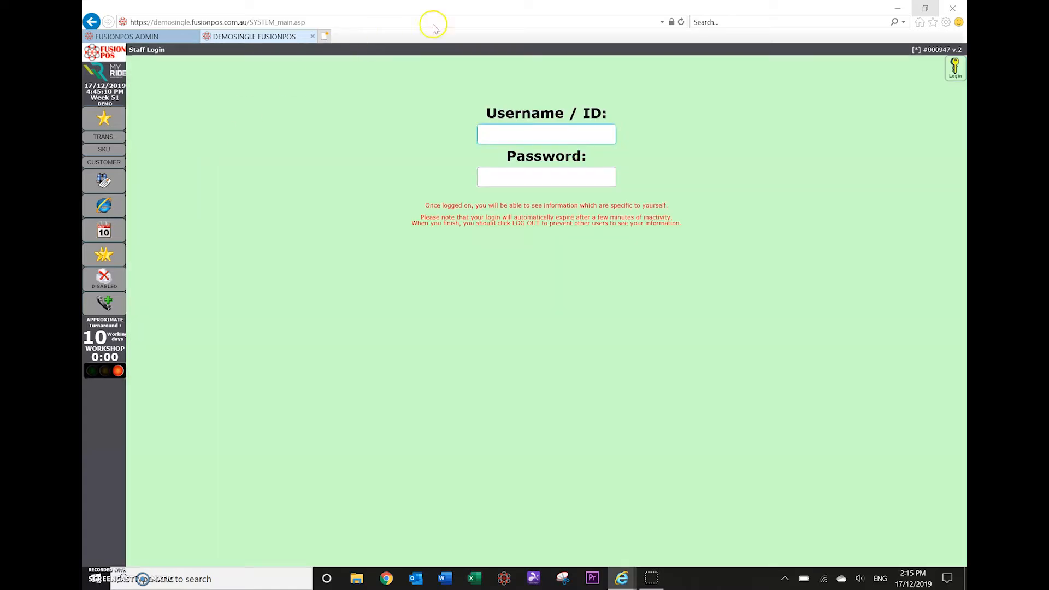
left_click(520, 129)
type("2")
type("●●●")
left_click(955, 69)
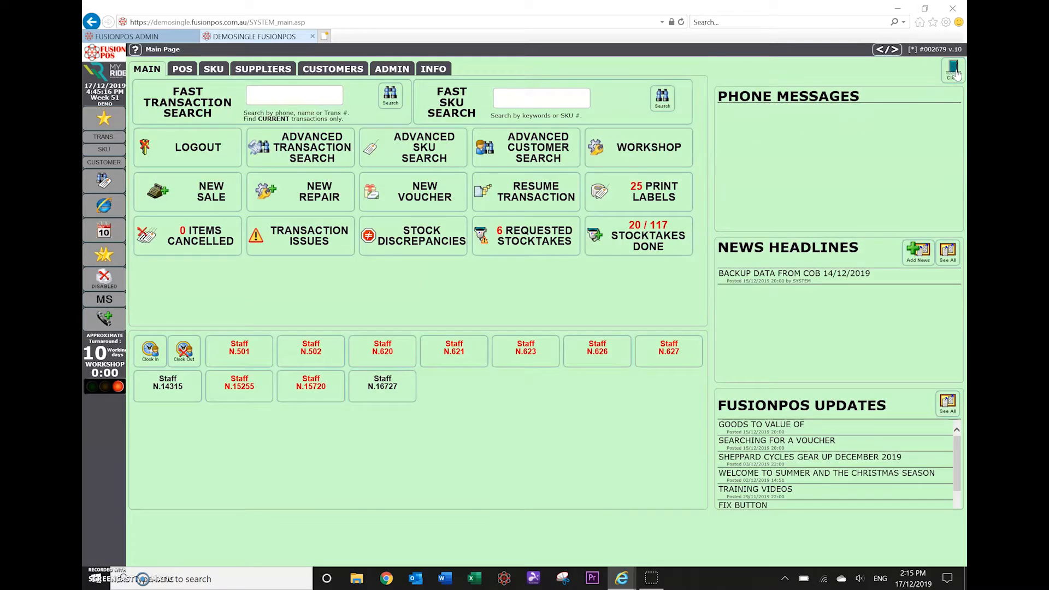
Step: Start a supplier purchase order selection and set the single supplier to SHEPPARD CYCLES AUSTRALIA PTY LTD - PARTS
left_click(249, 71)
left_click(296, 103)
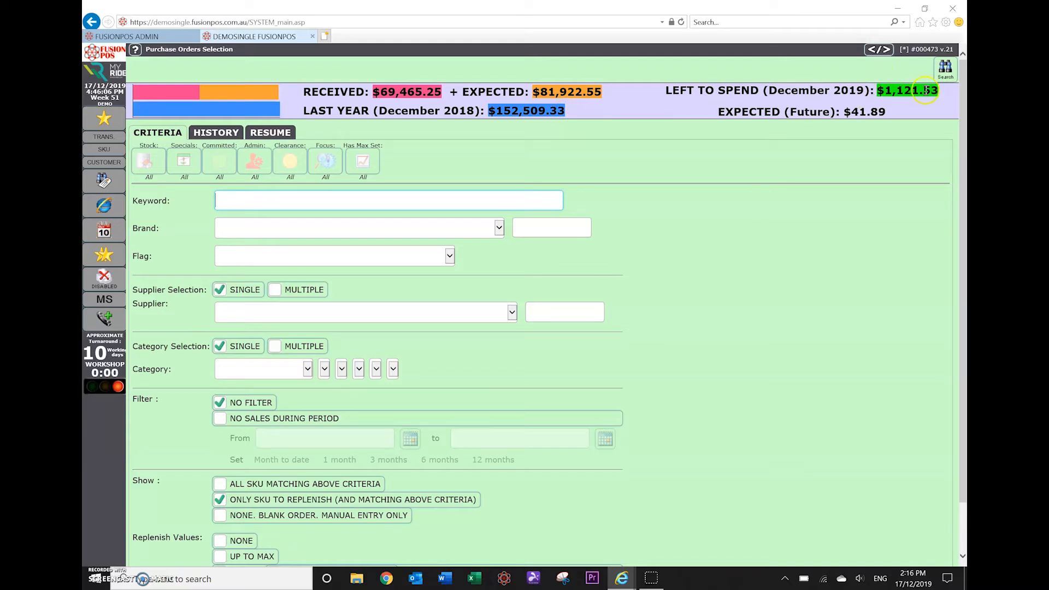
left_click(475, 320)
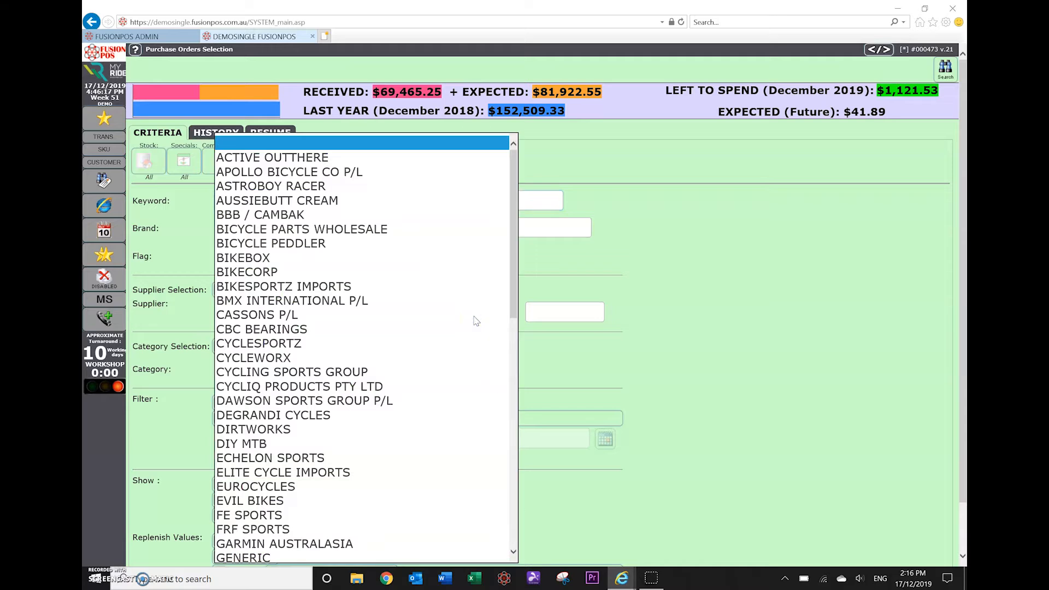
key("s")
scroll(429, 460, "down", 3)
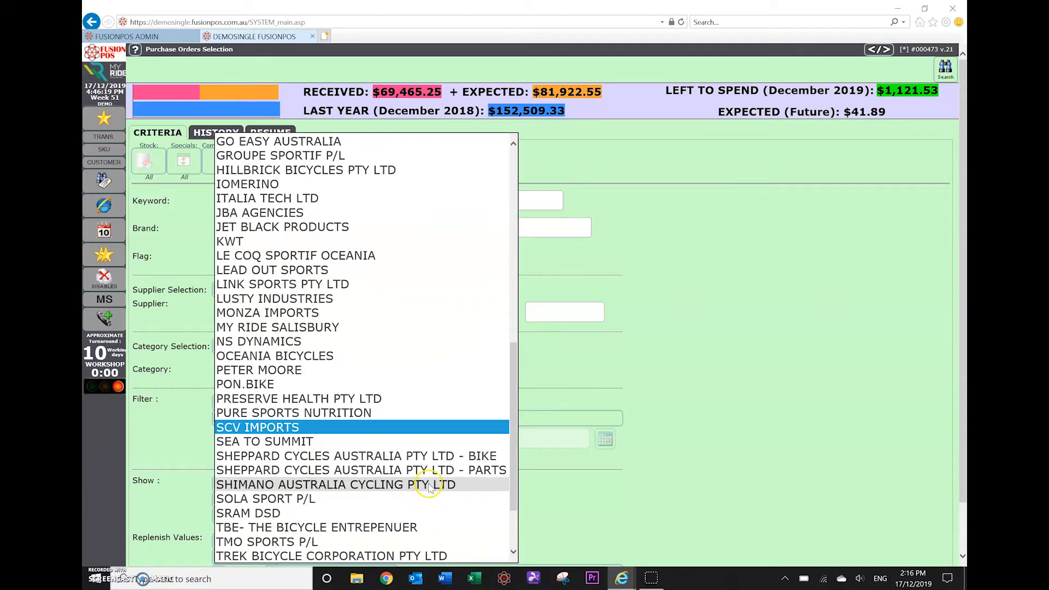
left_click(428, 472)
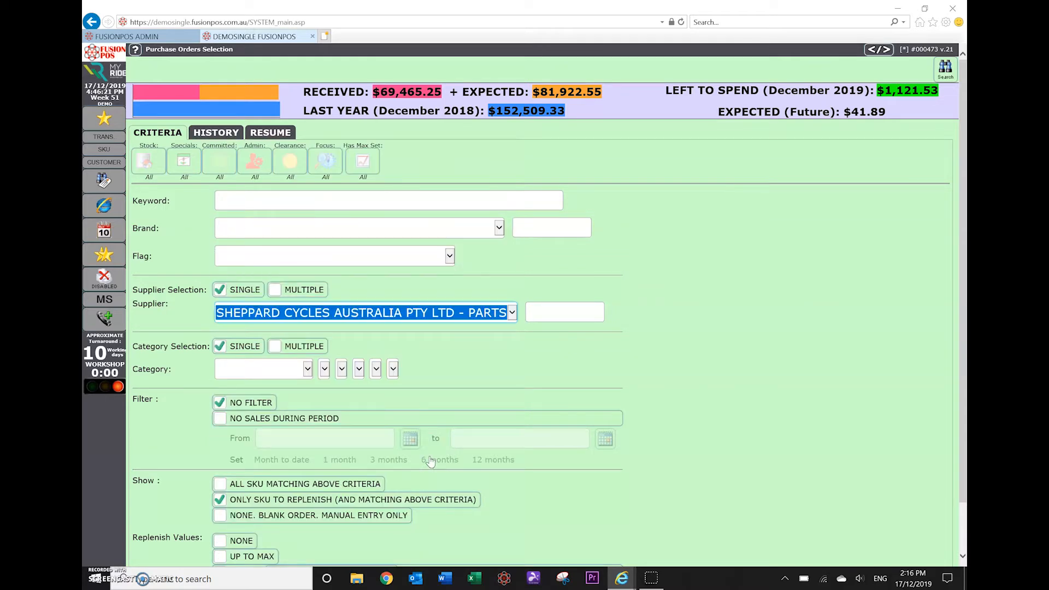
left_click(522, 397)
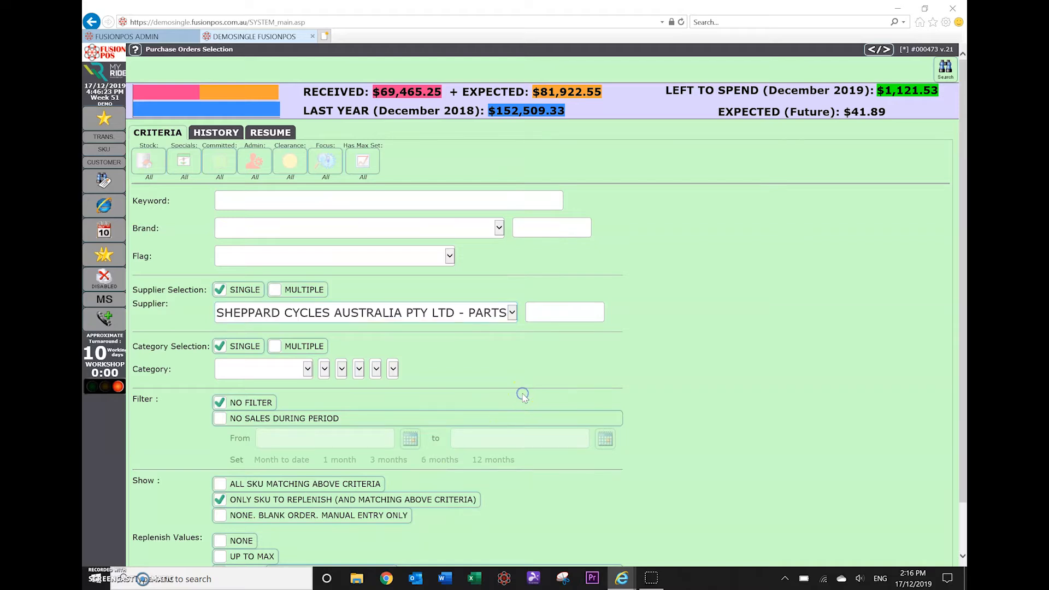
Step: Set the start of the sold replenishment period to 14/12/2019 and search for the matching SKUs
scroll(523, 398, "down", 1)
left_click(410, 538)
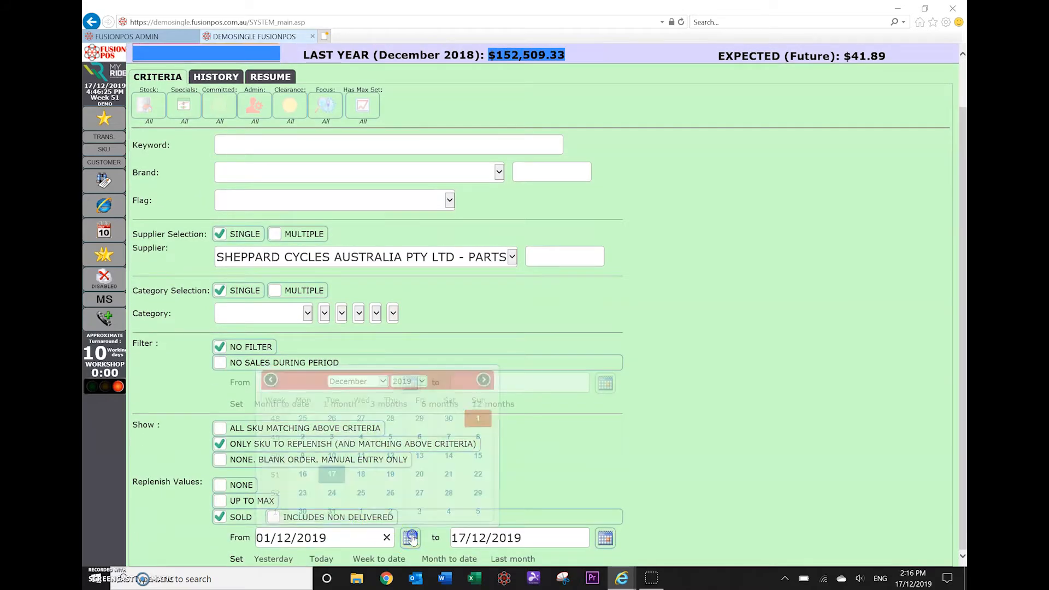
left_click(448, 457)
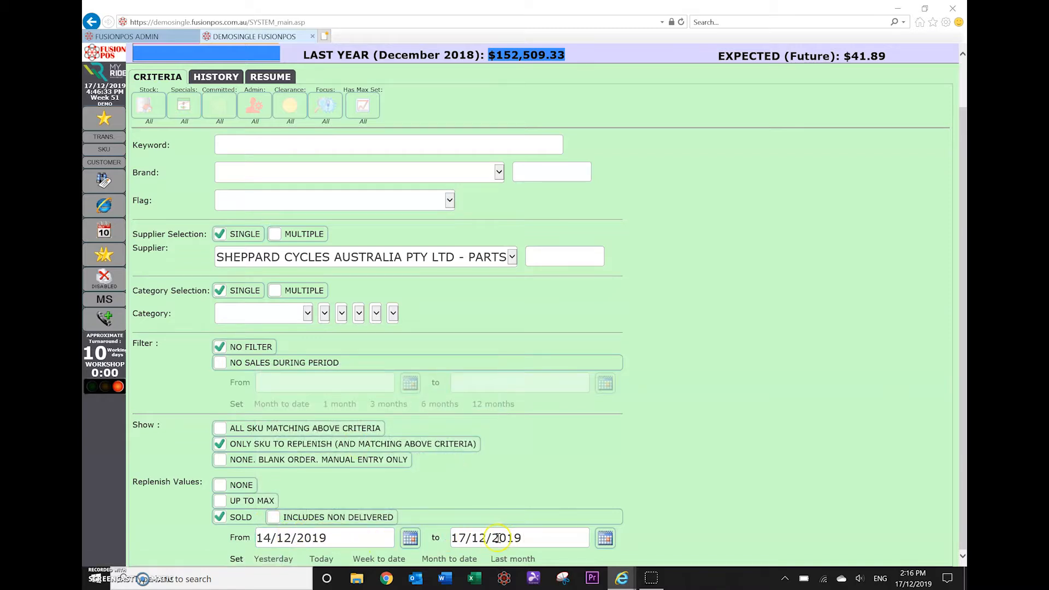
scroll(712, 461, "up", 1)
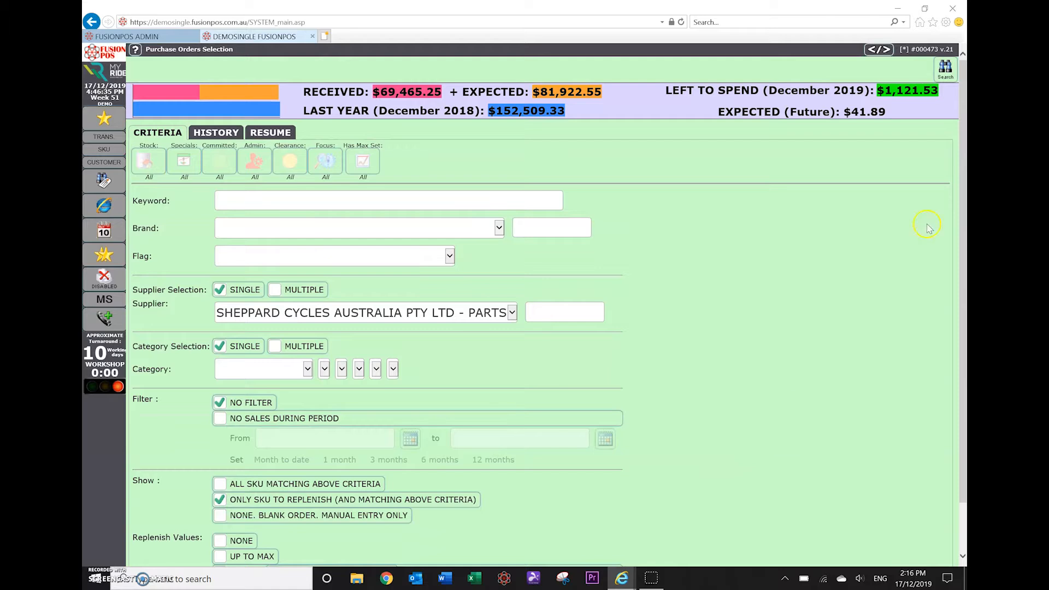
left_click(945, 70)
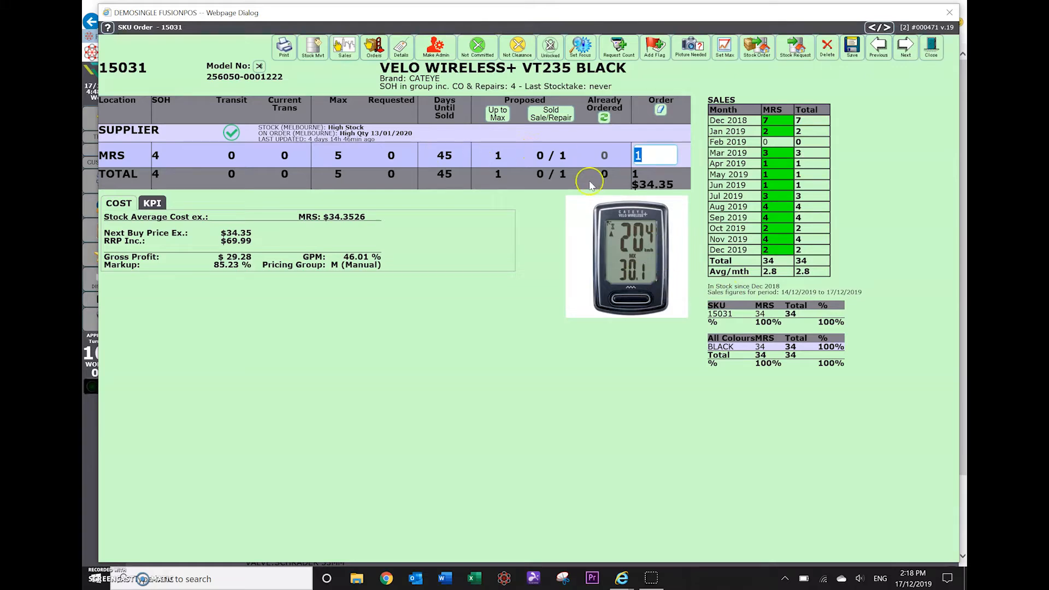
Step: Delete the VELO WIRELESS + VT235 WHITE line from the order and return to the order list
left_click(904, 46)
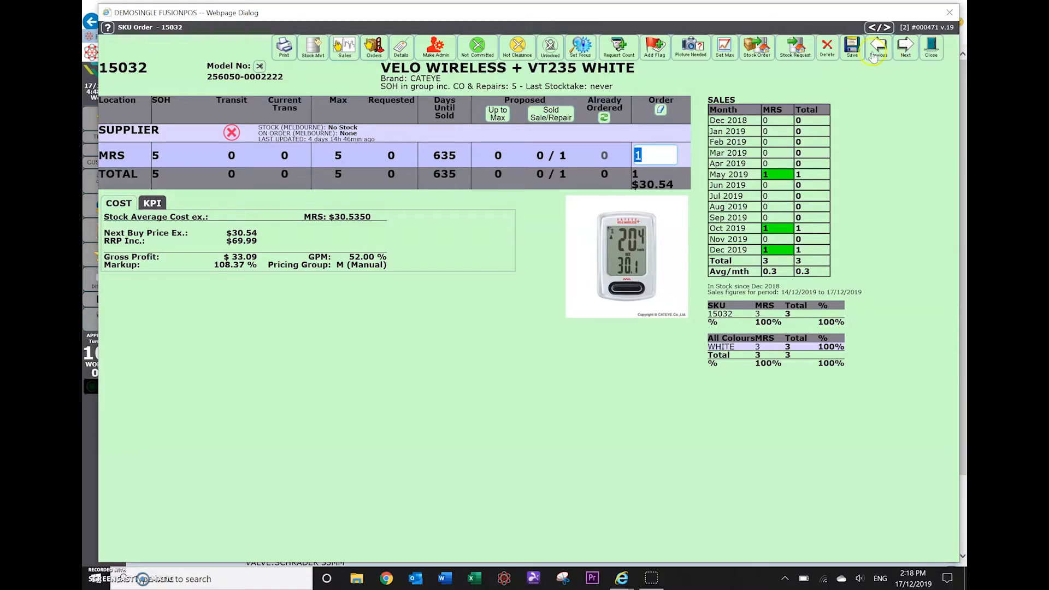
left_click(826, 47)
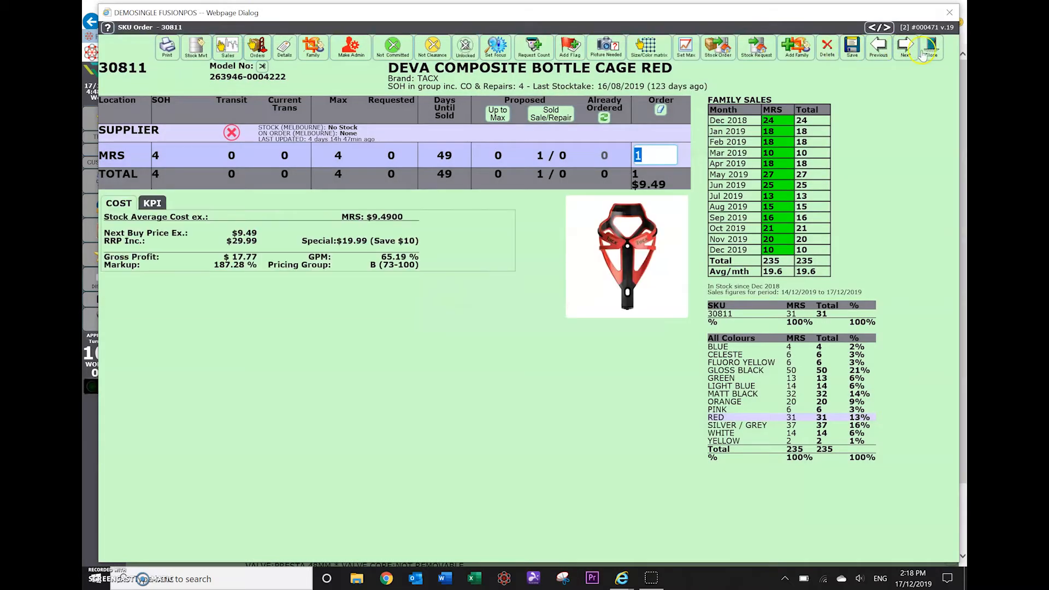
left_click(931, 50)
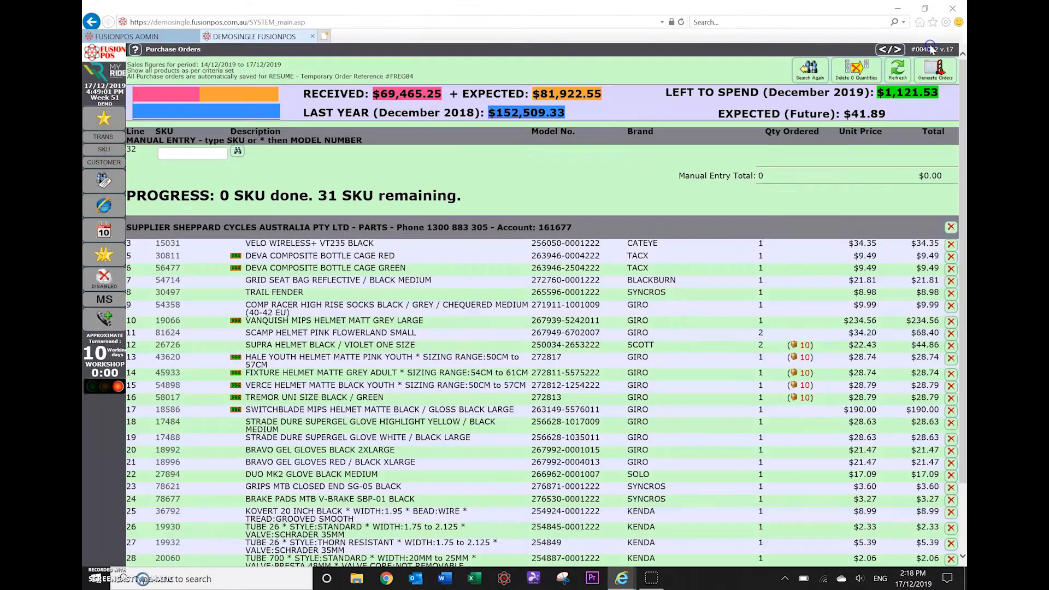
Step: Review and delete the SUPRA HELMET BLACK / VIOLET and HALE YOUTH HELMET MATTE PINK lines from the order
left_click(399, 345)
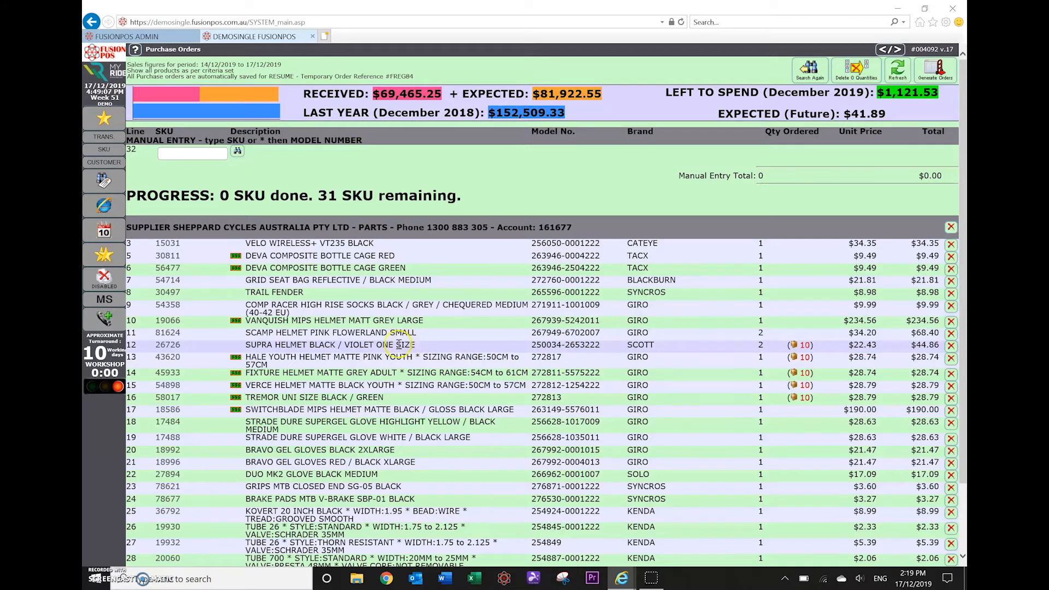
left_click(297, 346)
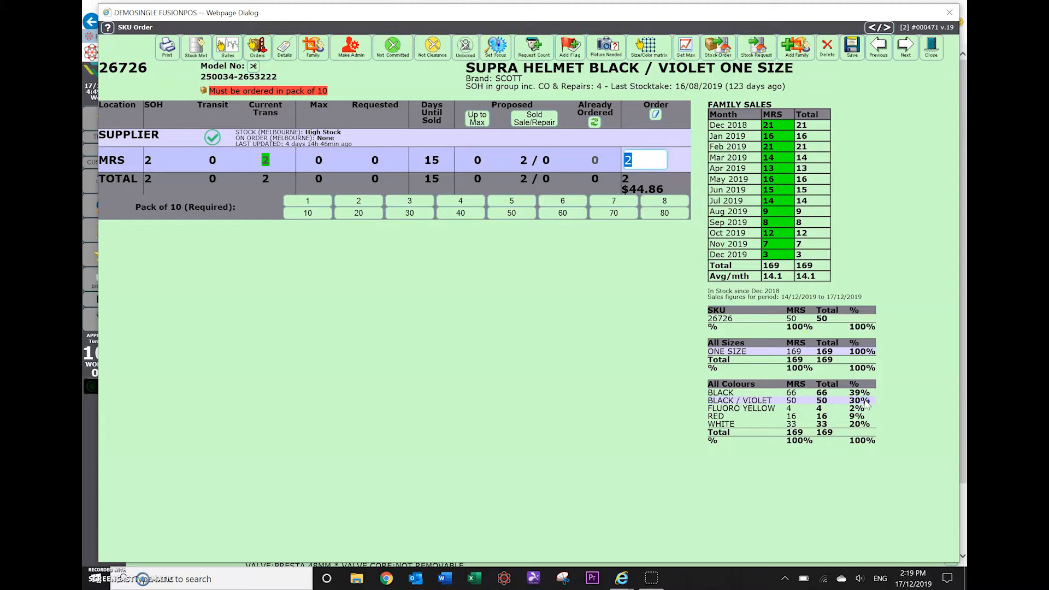
left_click(430, 174)
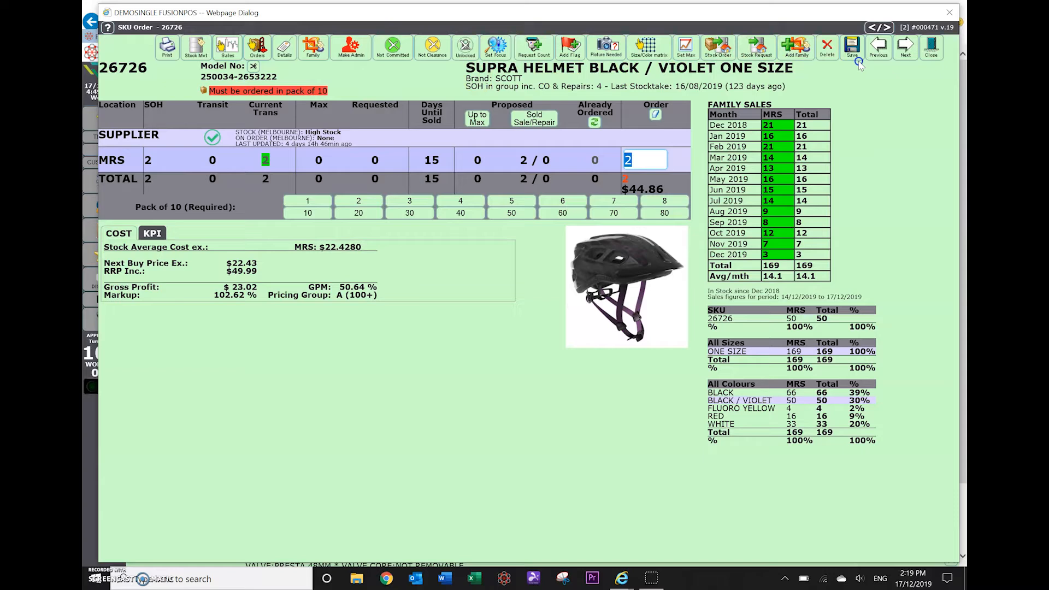
left_click(829, 50)
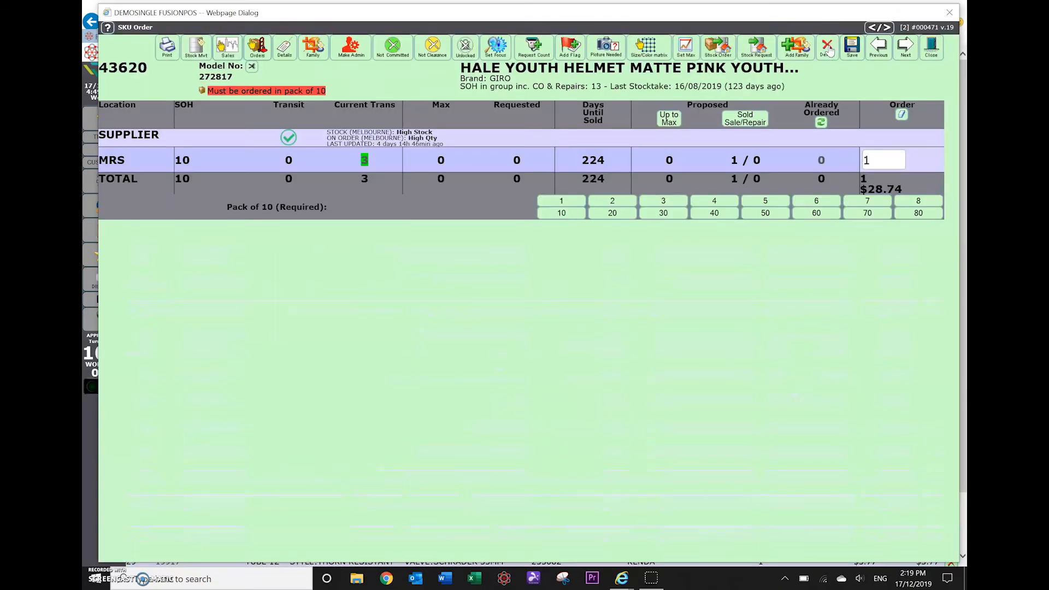
left_click(828, 51)
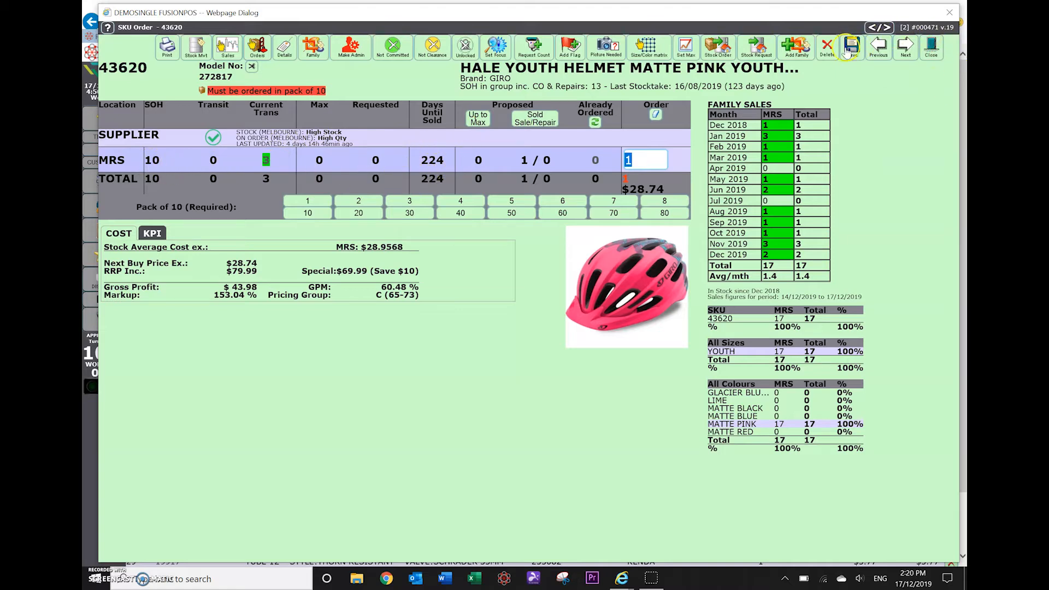
left_click(827, 47)
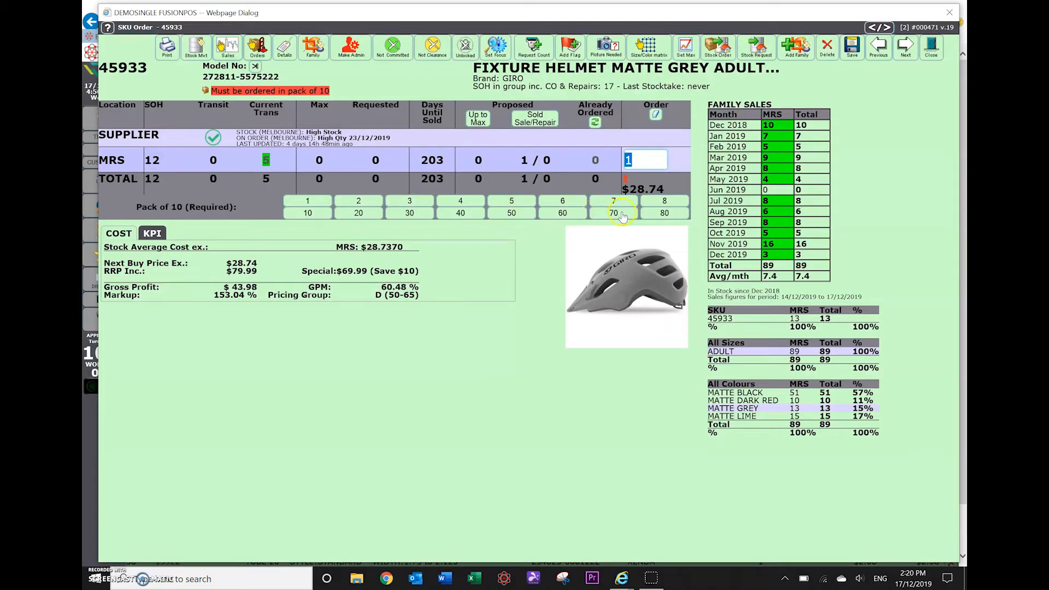
Step: Save the FIXTURE HELMET MATTE GREY line with its quantity increased to the required pack of 10, and return to the order list
left_click(853, 46)
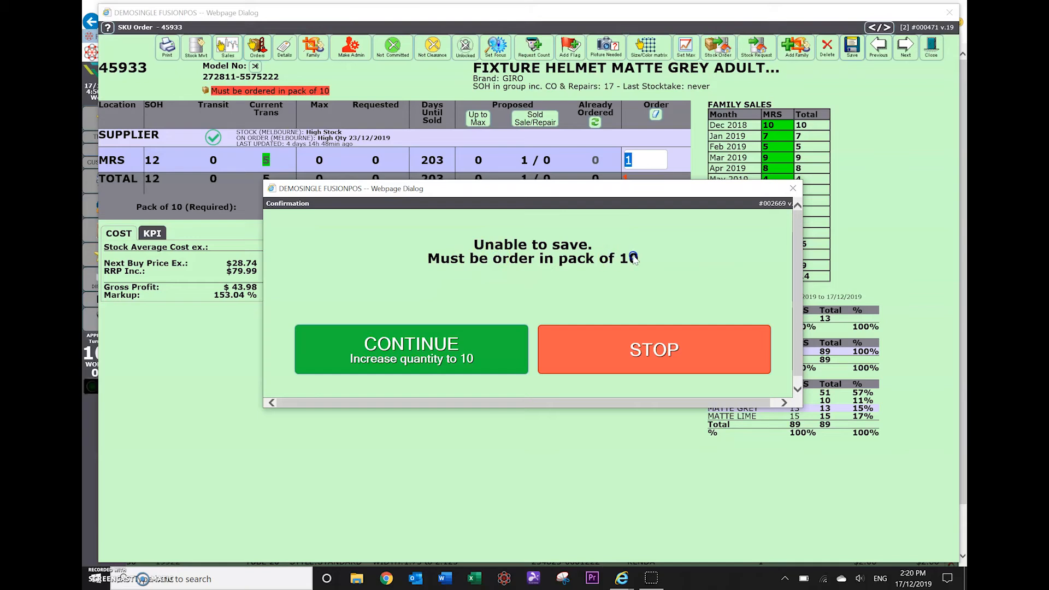
left_click(409, 347)
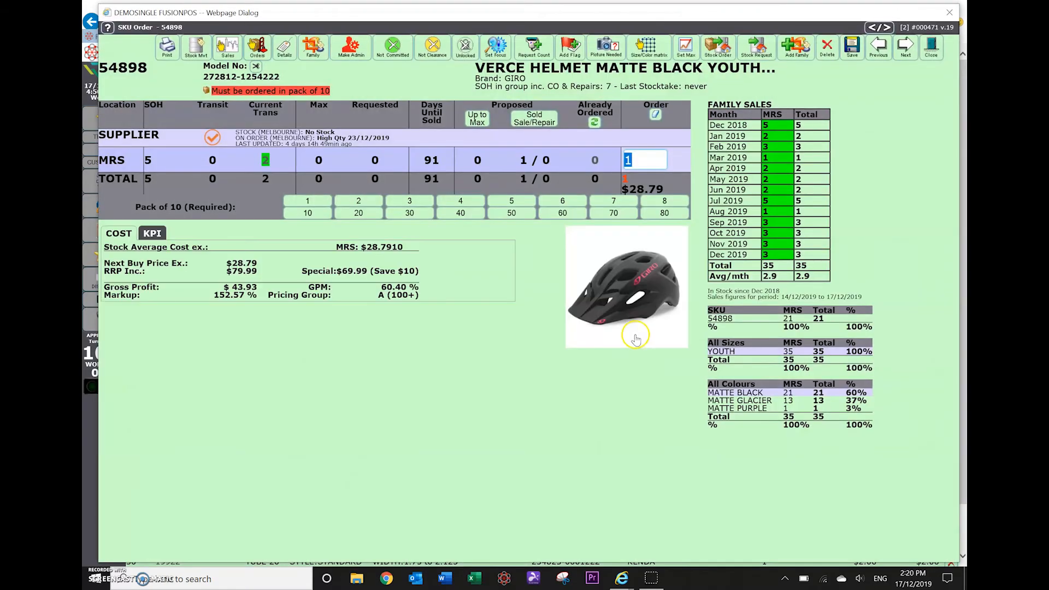
left_click(932, 48)
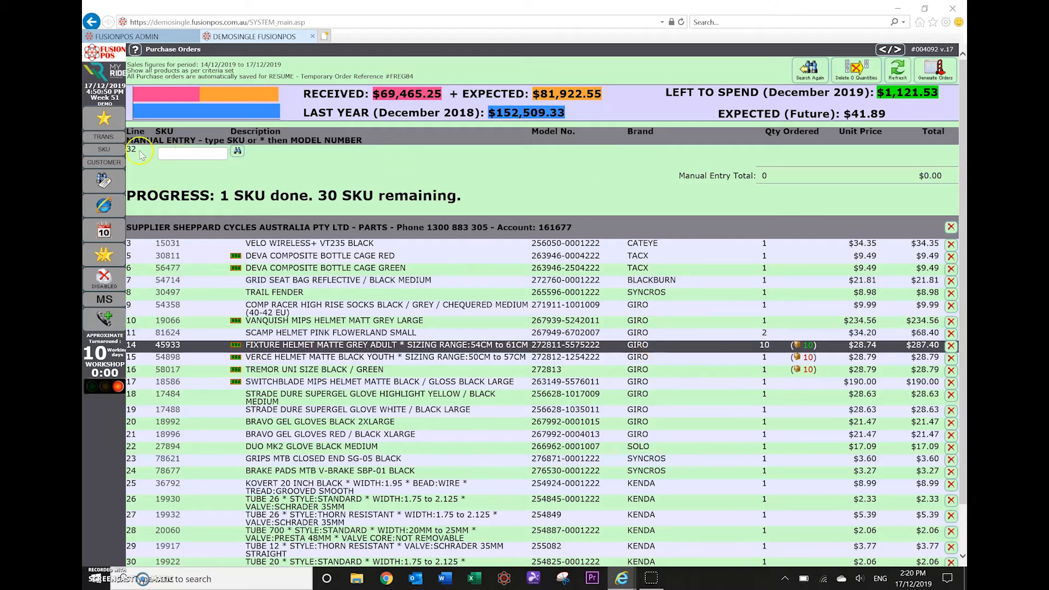
Step: Return to the main page and resume the pending Sheppard Cycles parts order created on 17/12/2019 at 04:46 PM
left_click(109, 122)
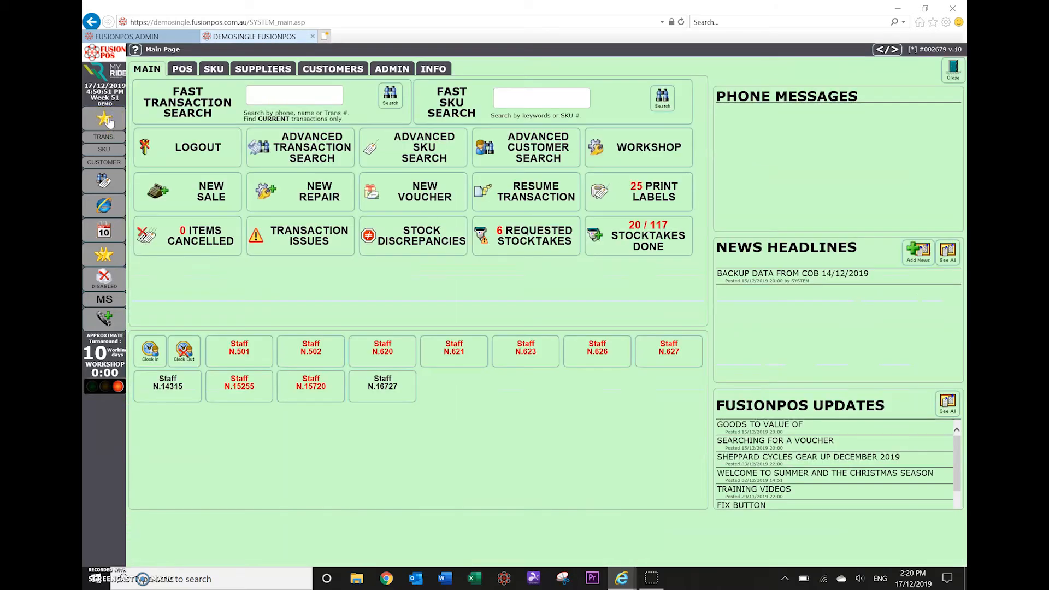
left_click(258, 72)
left_click(305, 98)
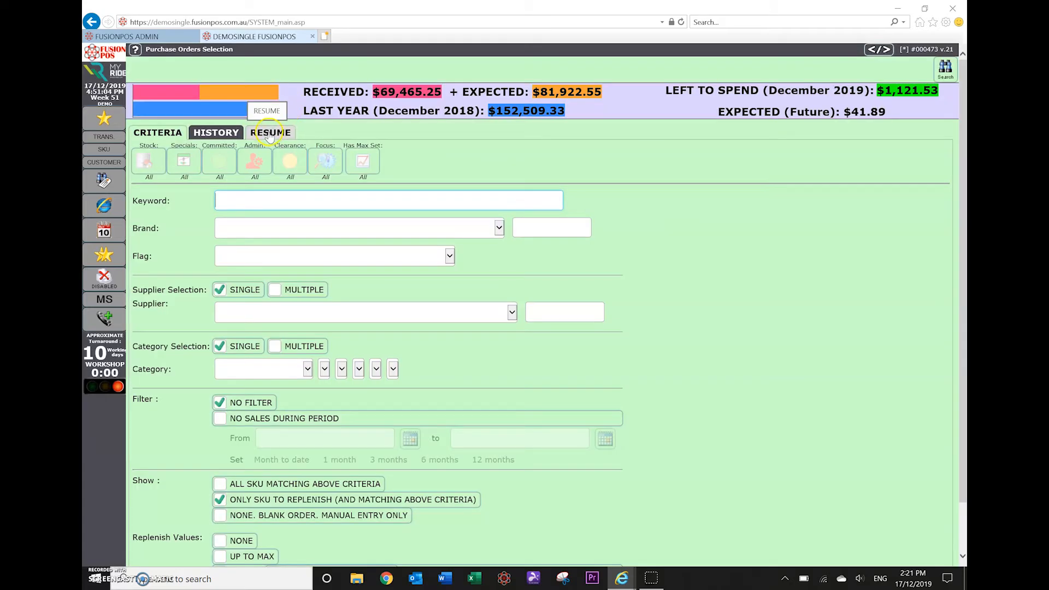
left_click(269, 133)
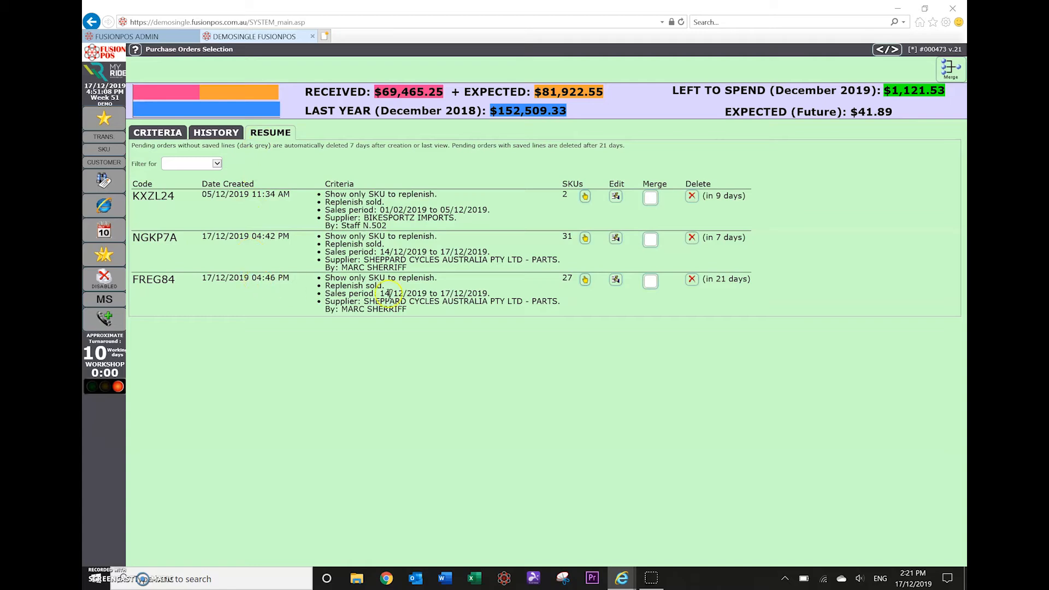
left_click(616, 280)
Step: Delete the order lines for both Deva bottle cages, seat bag, trail fender, Comp Racer socks, and the Vanquish, Scamp, Tremor and Verce helmets
left_click(949, 264)
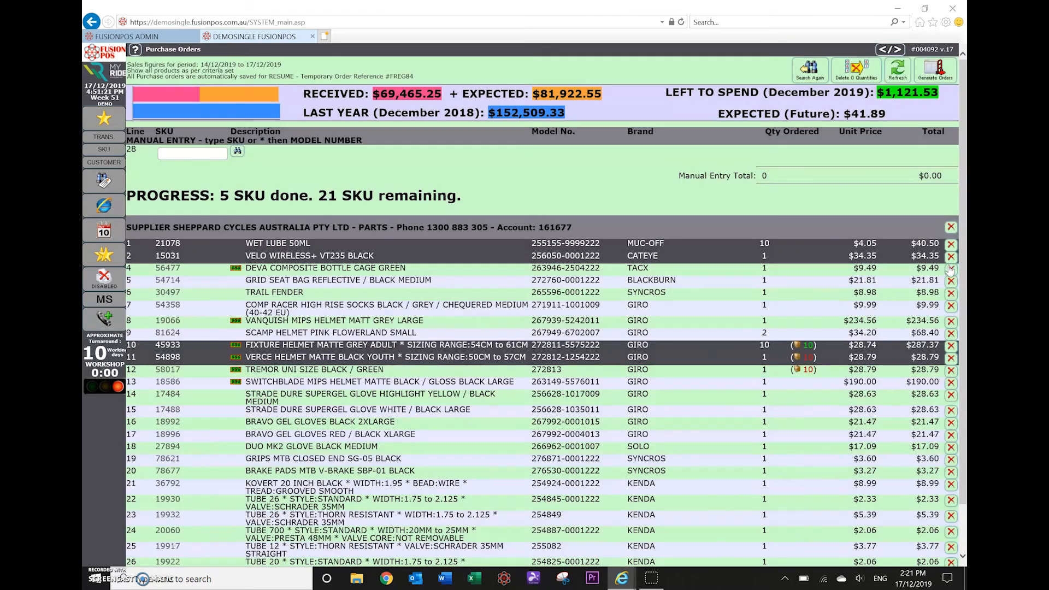
left_click(950, 268)
left_click(950, 269)
left_click(951, 268)
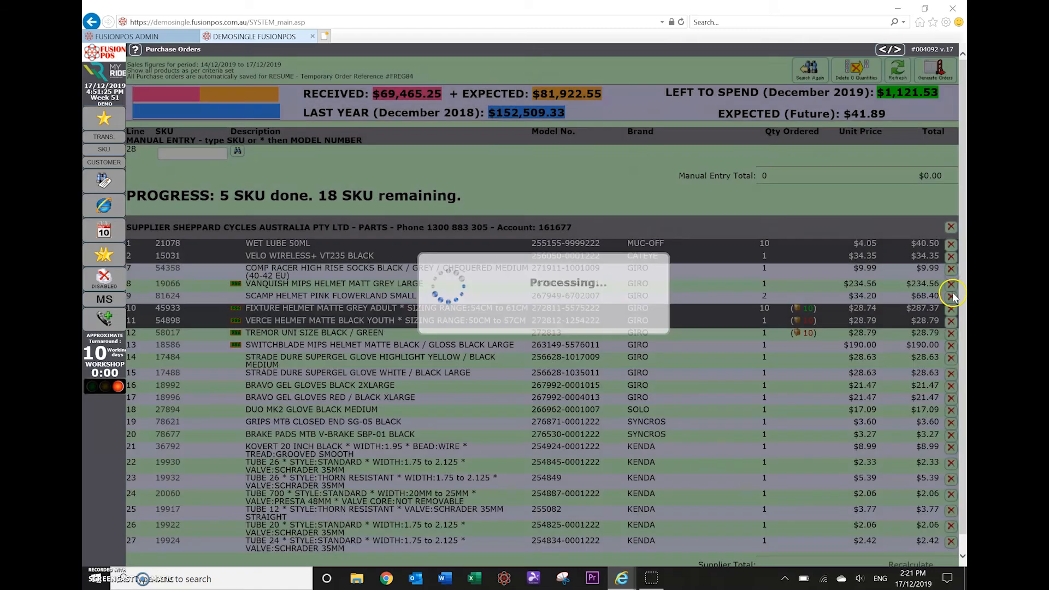
left_click(951, 268)
left_click(950, 270)
left_click(959, 270)
left_click(958, 292)
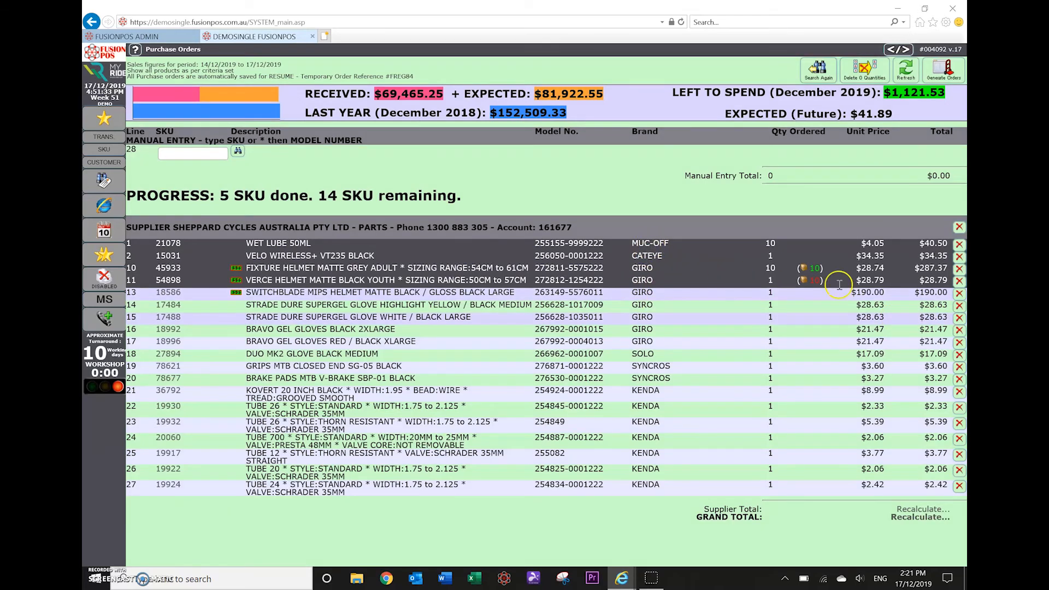
left_click(959, 281)
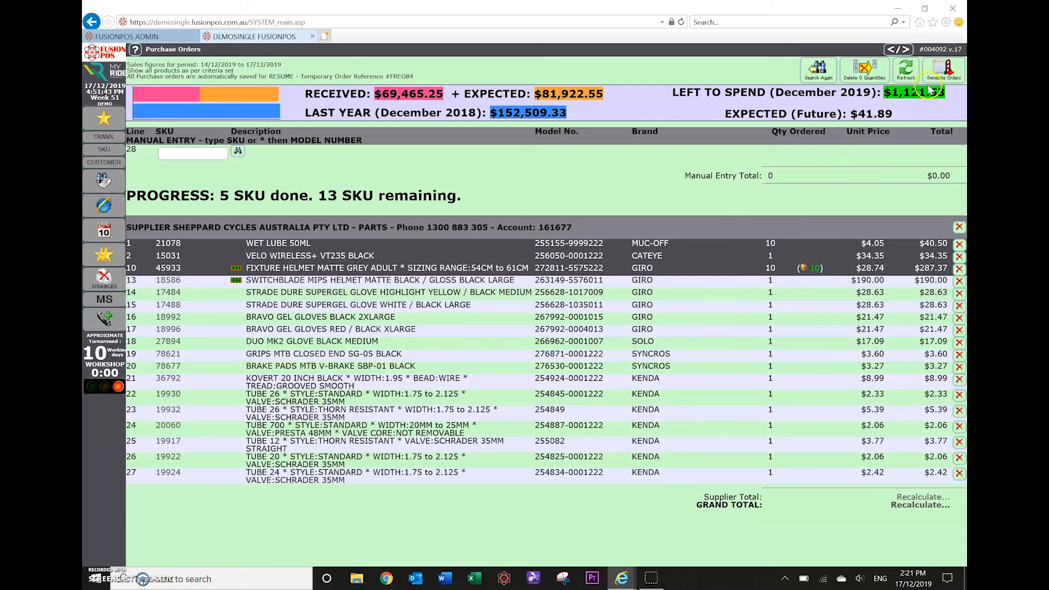
Step: Generate the order for the saved lines only, deleting all remaining unsaved lines
left_click(943, 77)
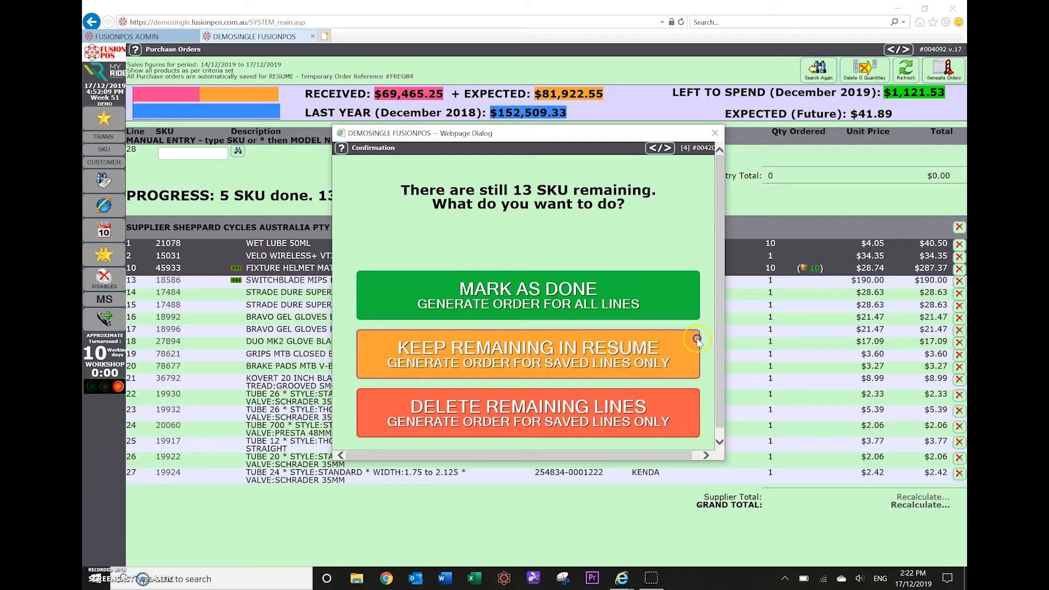
left_click(498, 412)
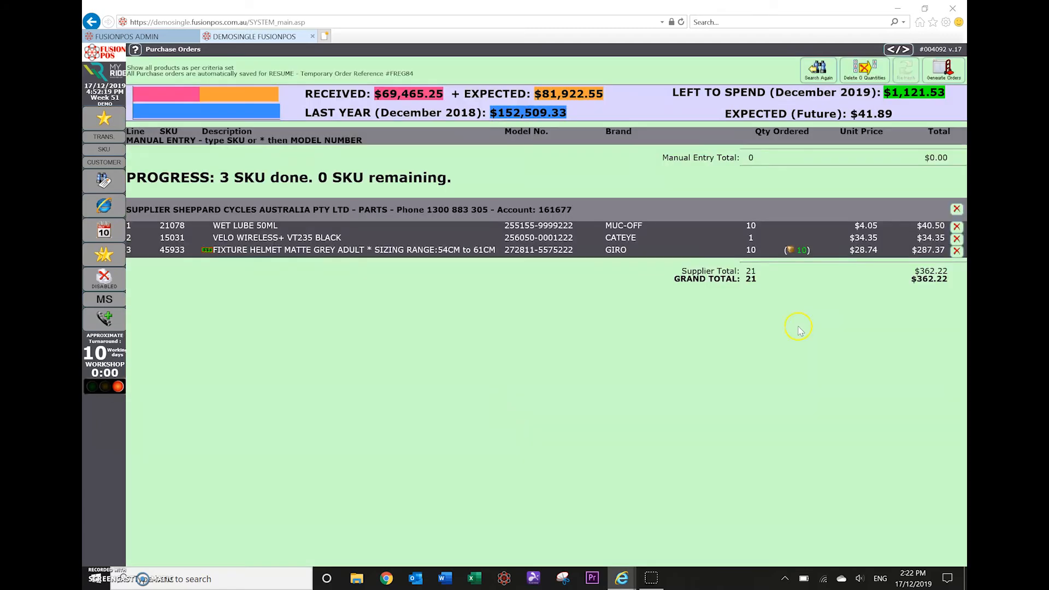
Step: Proceed to the purchase order generation details and set the Sheppard Cycles attention option to EMAIL
left_click(948, 71)
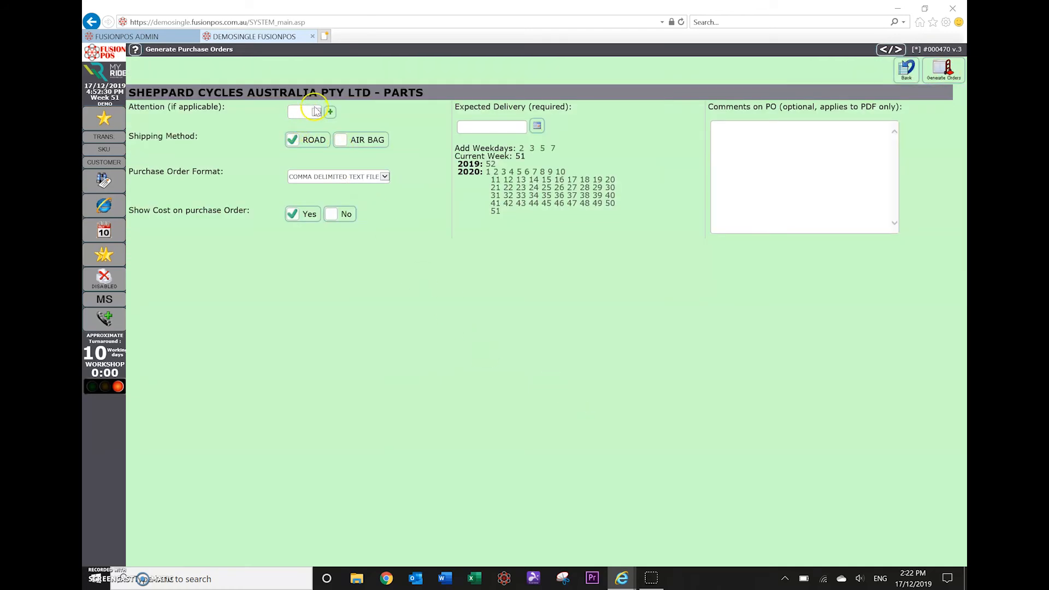
left_click(316, 111)
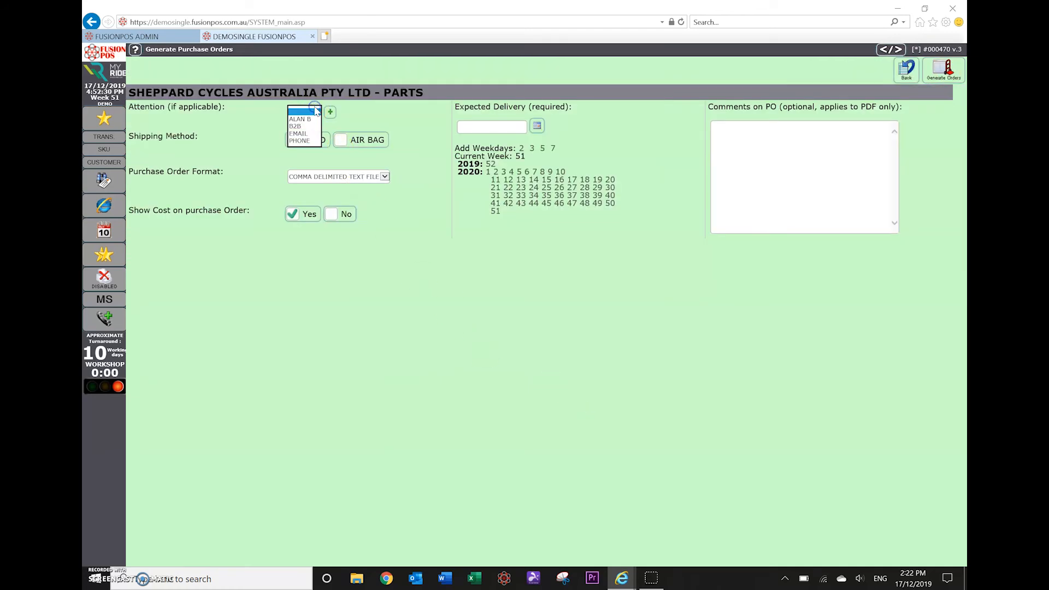
left_click(304, 134)
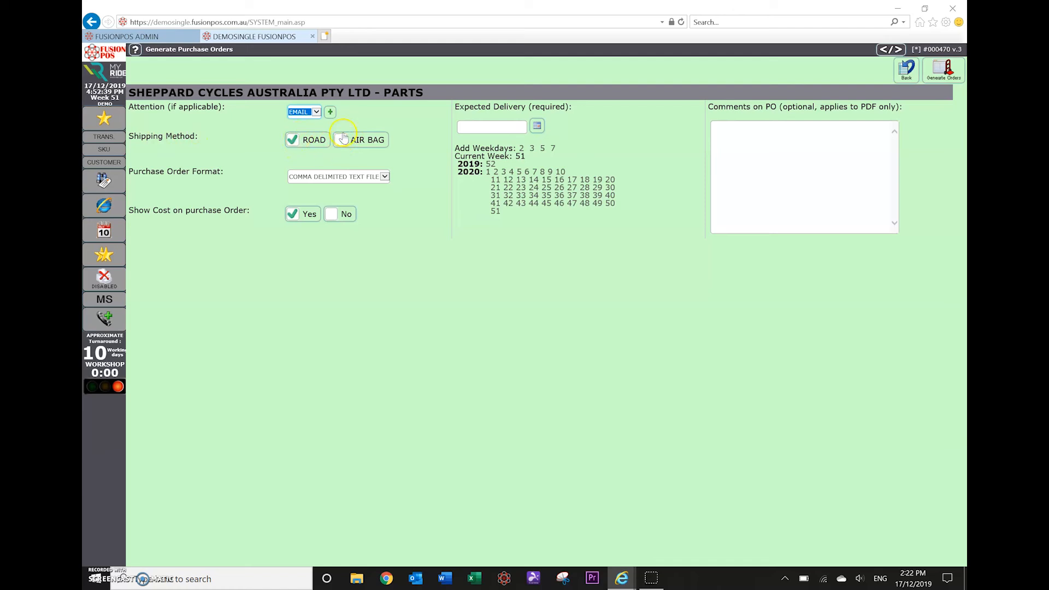
Step: Set the purchase order format to PDF DOCUMENT and the expected delivery to three weekdays ahead, 20/12/2019
left_click(367, 178)
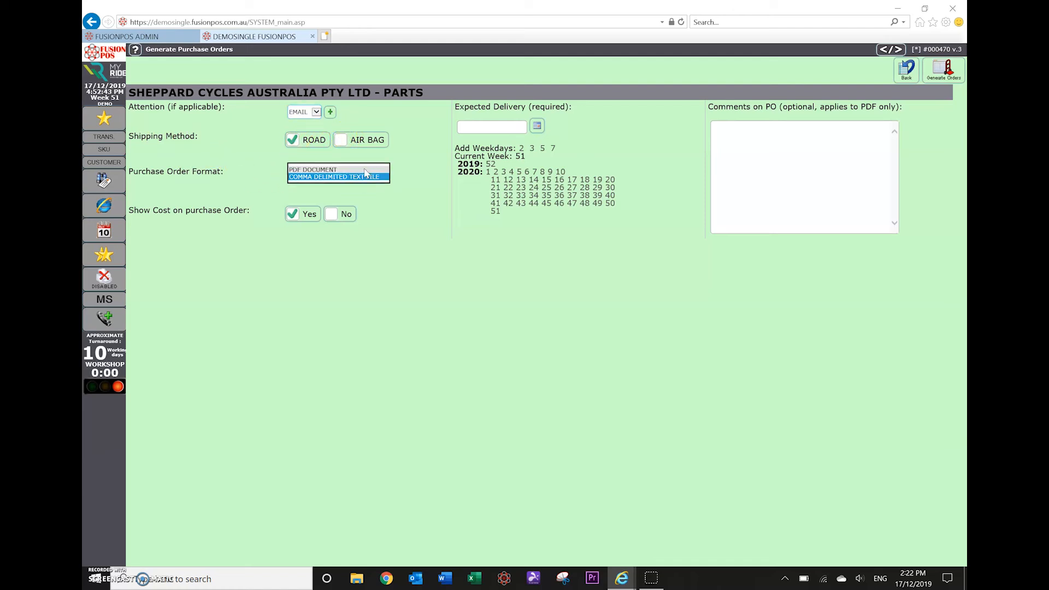
left_click(360, 177)
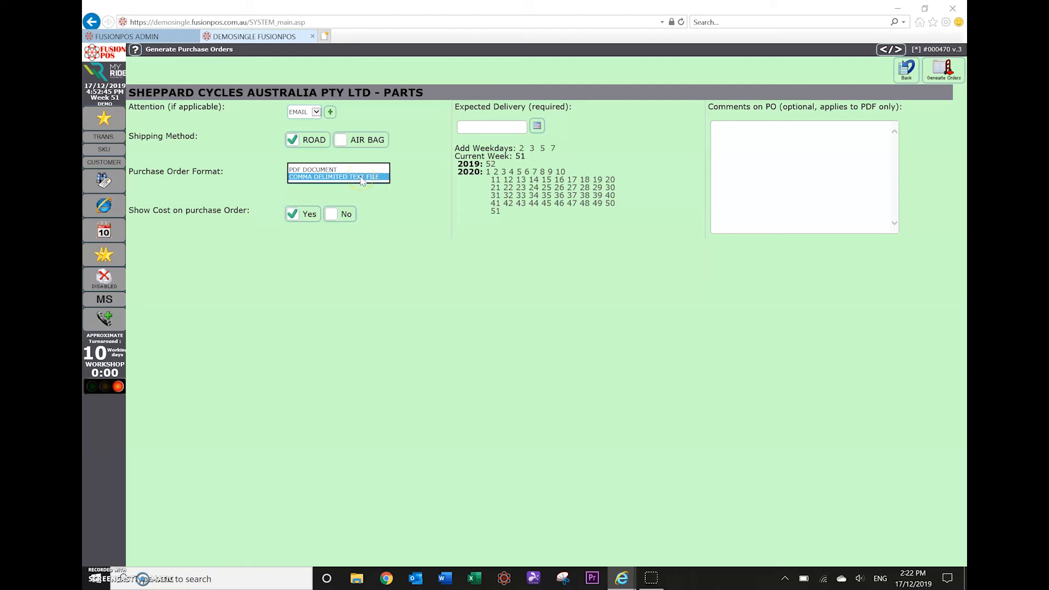
left_click(359, 170)
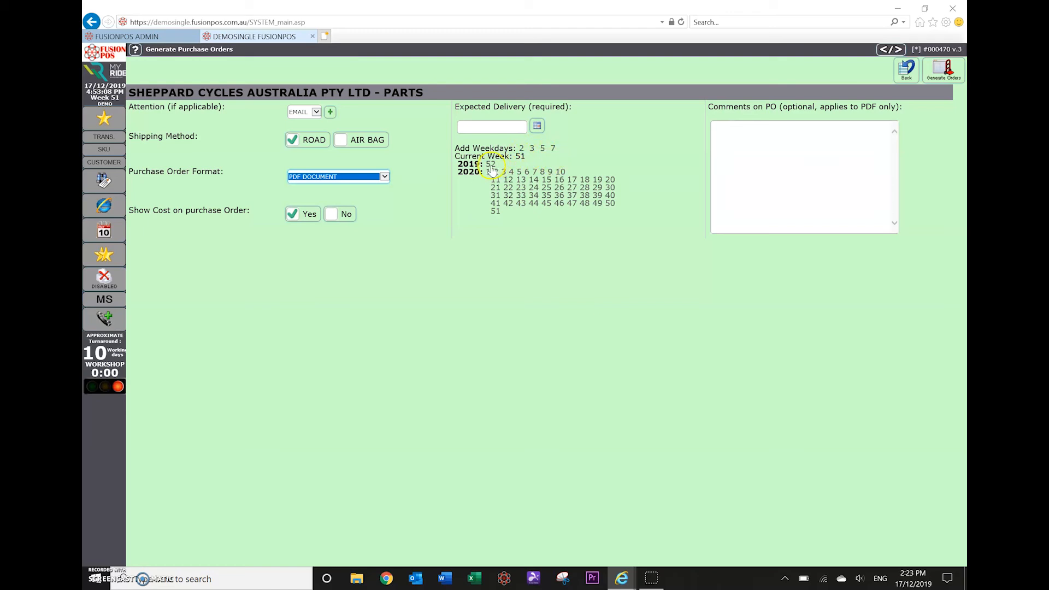
left_click(532, 149)
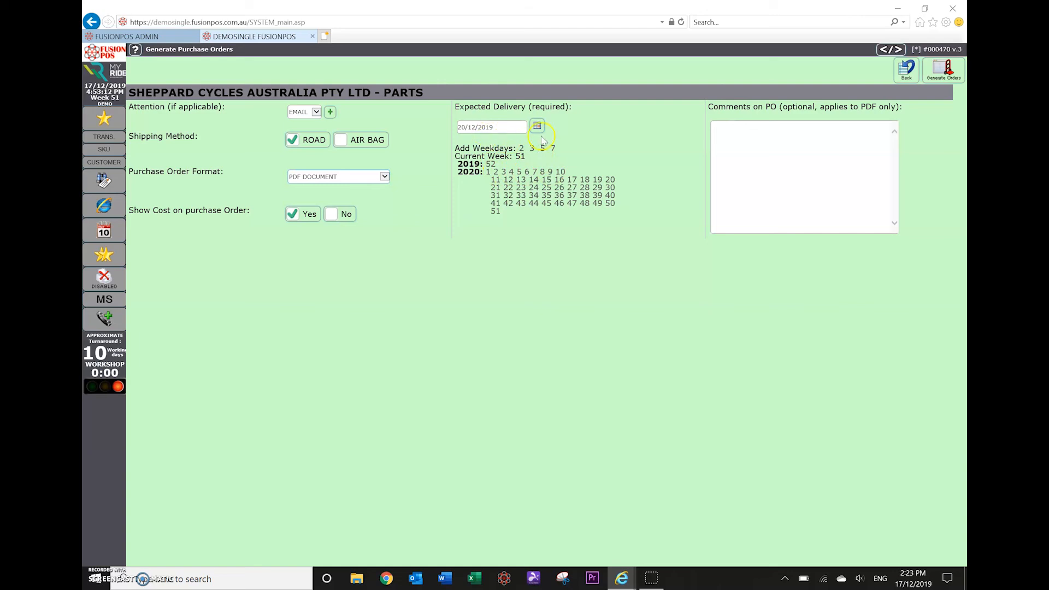
Step: Add the purchase order comment "please call to confirm order received" and generate the order
left_click(756, 137)
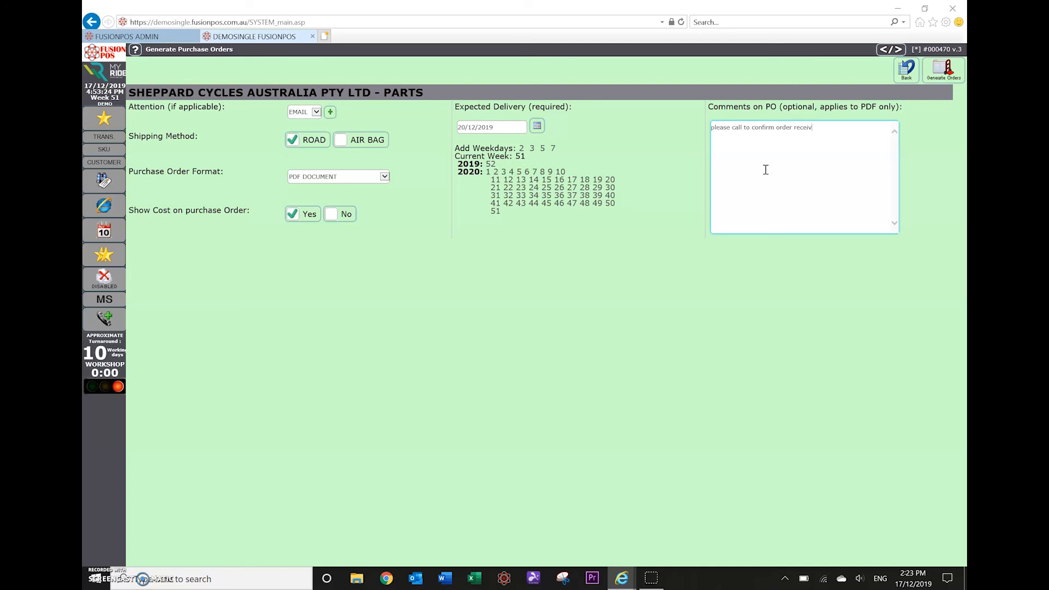
left_click(815, 168)
left_click(943, 69)
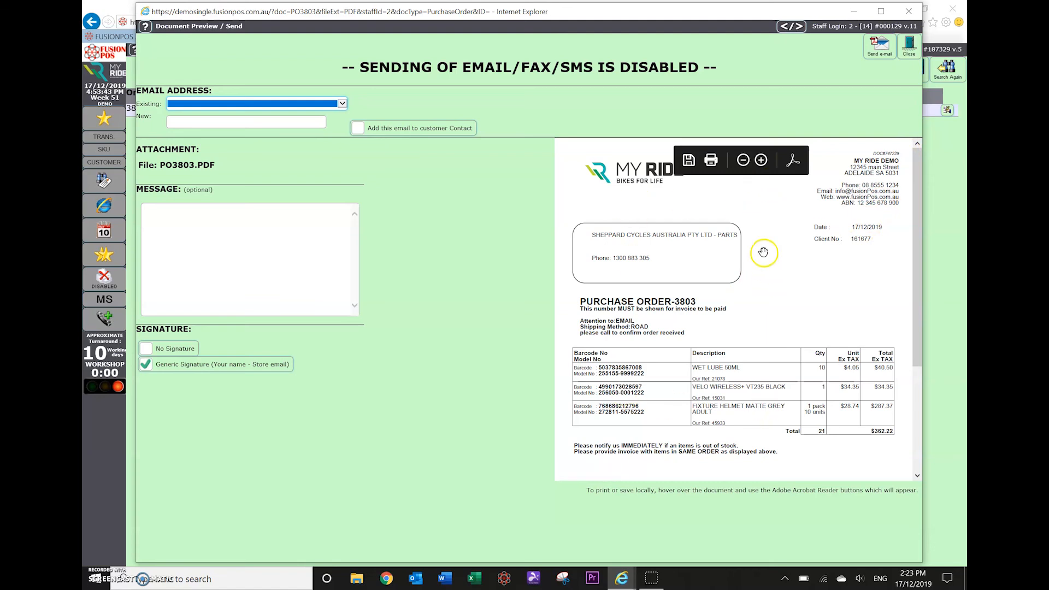
Step: Check the existing and new email address options for sending the purchase order PDF, and close the preview without sending
left_click(249, 104)
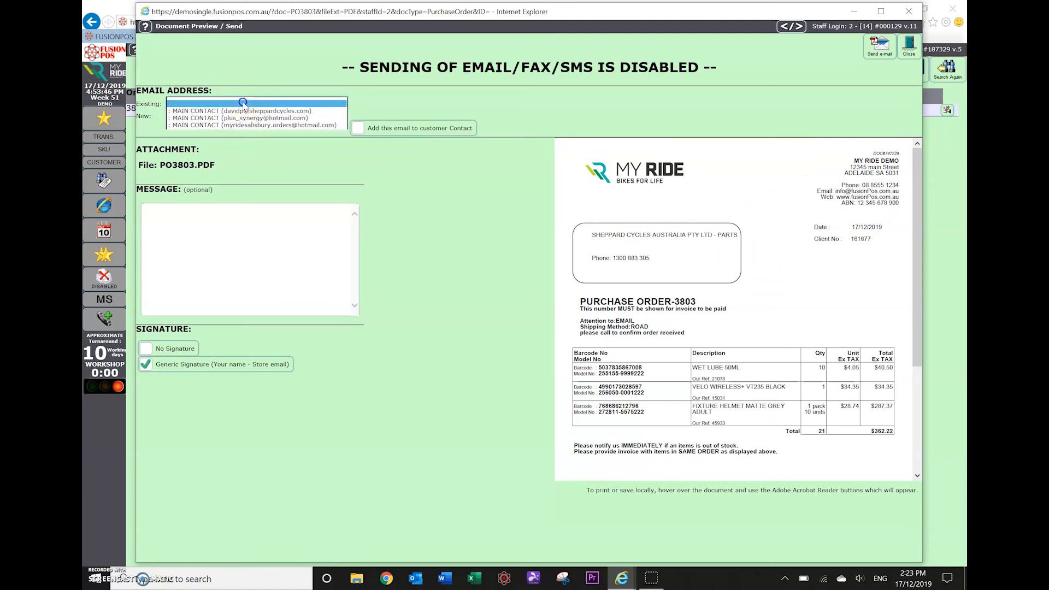
left_click(243, 103)
left_click(235, 124)
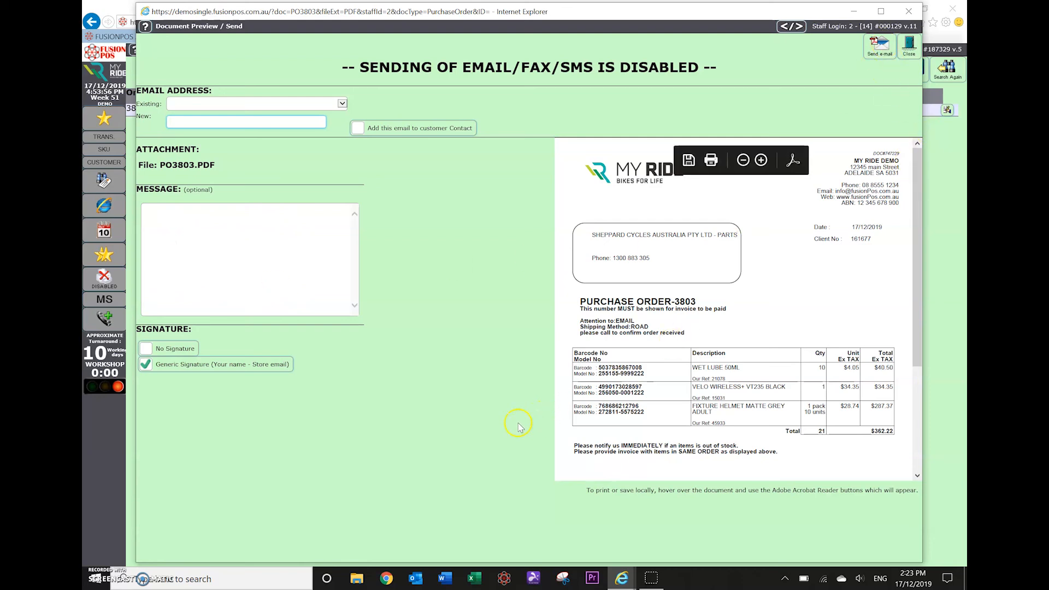
left_click(909, 46)
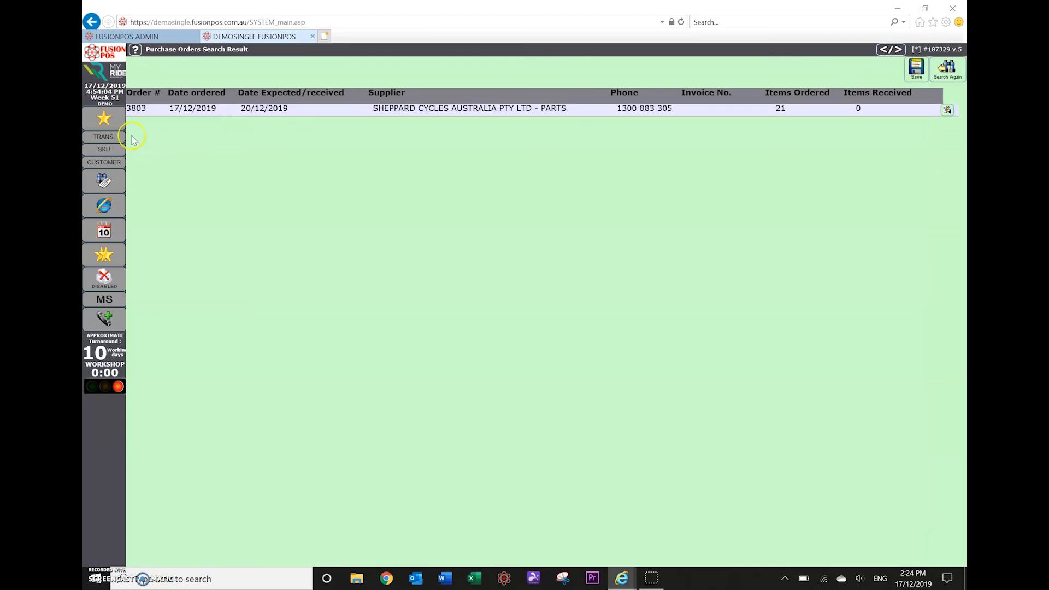